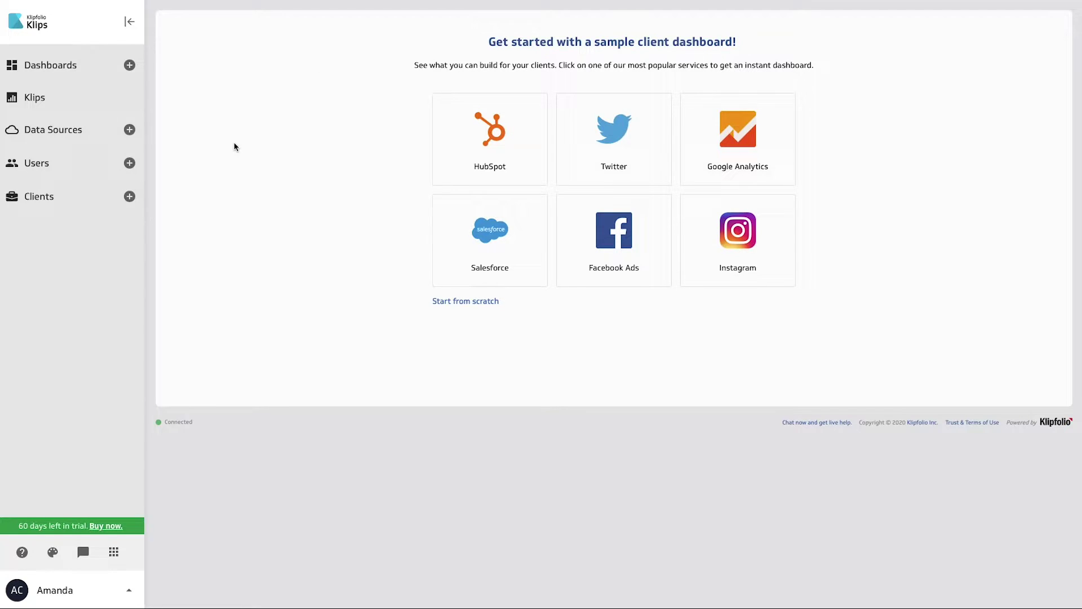
Step: Upload amanda_logo.png as the new dashboard logo and apply it
mouse_move(54, 24)
left_click(106, 22)
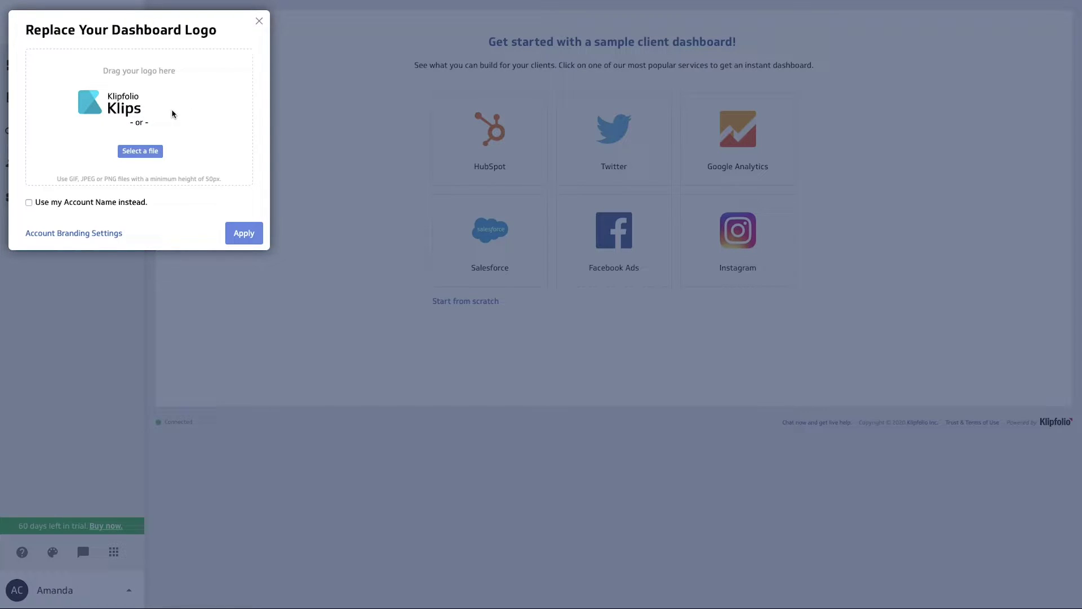
left_click(154, 153)
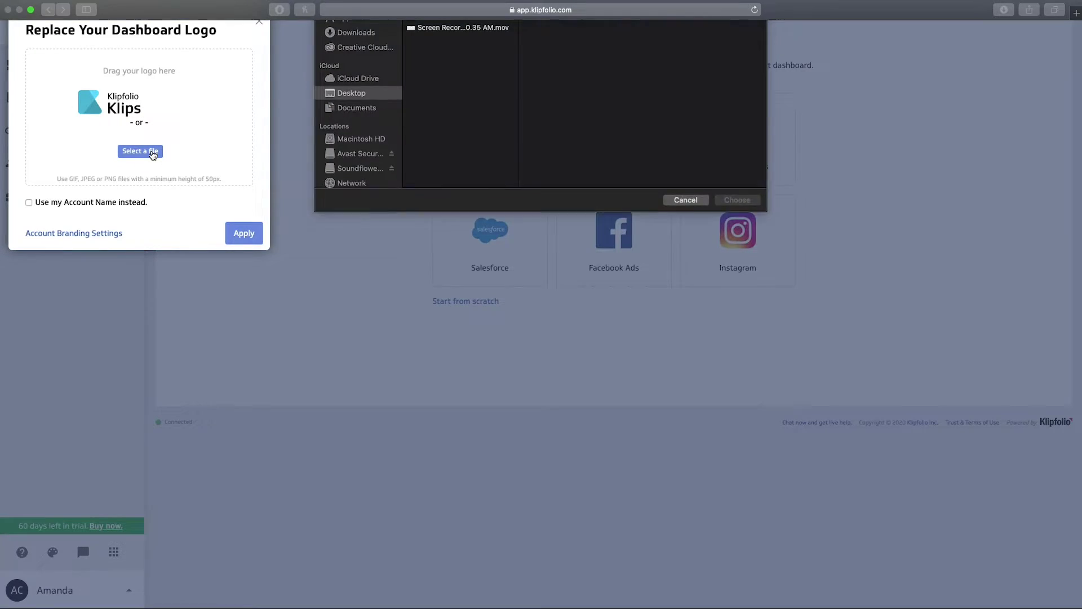
left_click(448, 59)
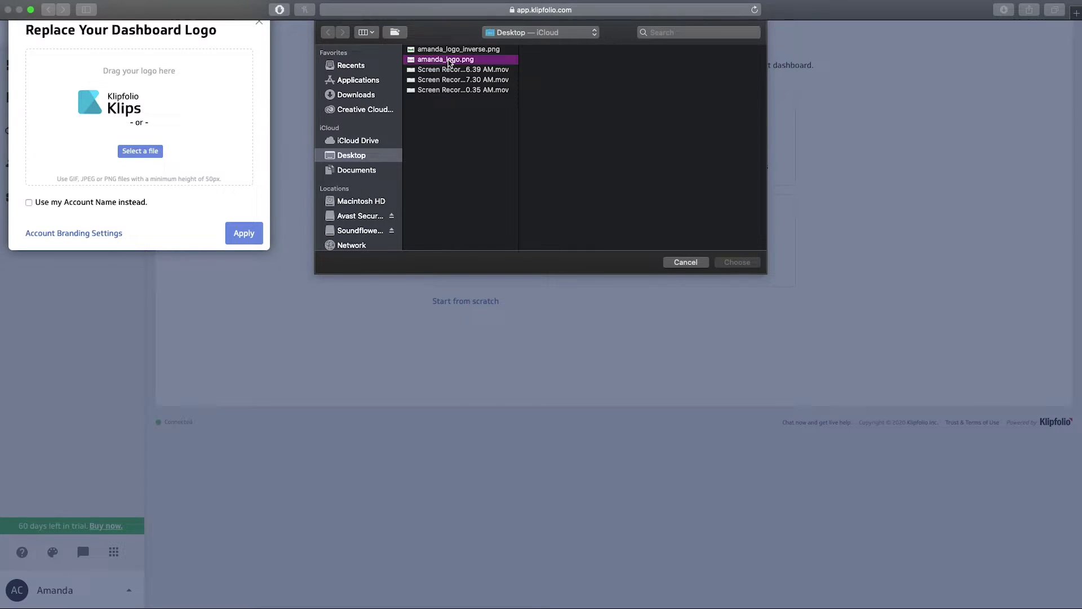
left_click(739, 263)
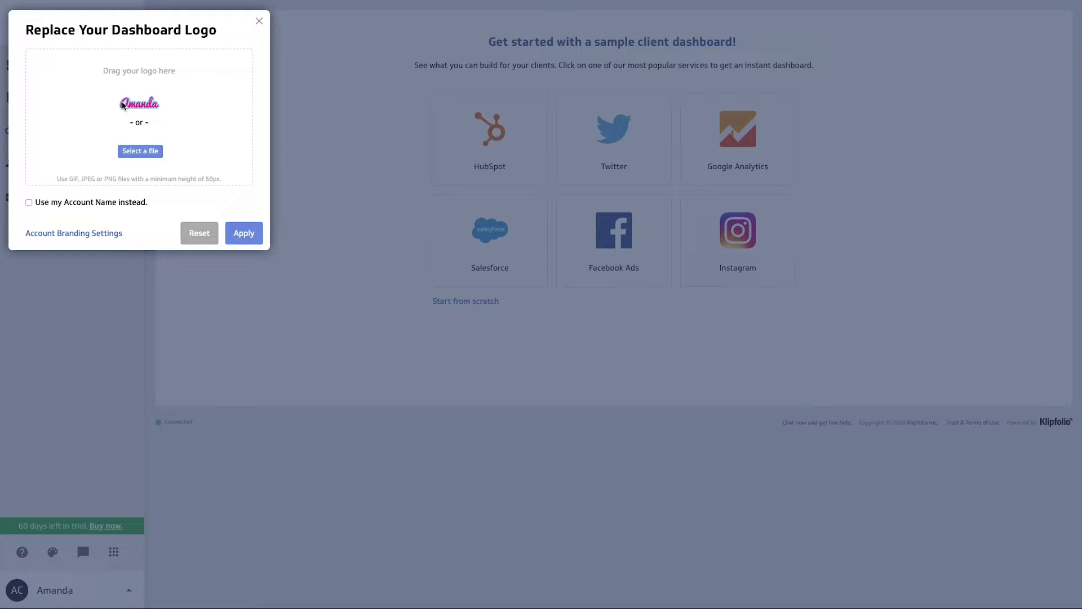
left_click(248, 239)
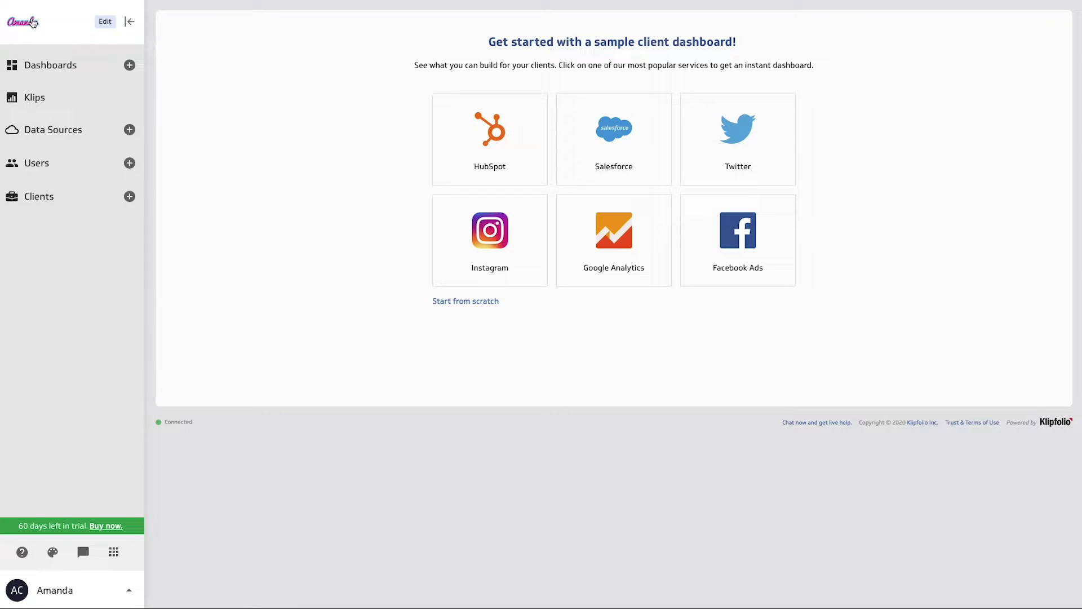
Step: Switch the theme to Dark, then Light, then Dark again to compare the pink logo
left_click(57, 555)
left_click(63, 523)
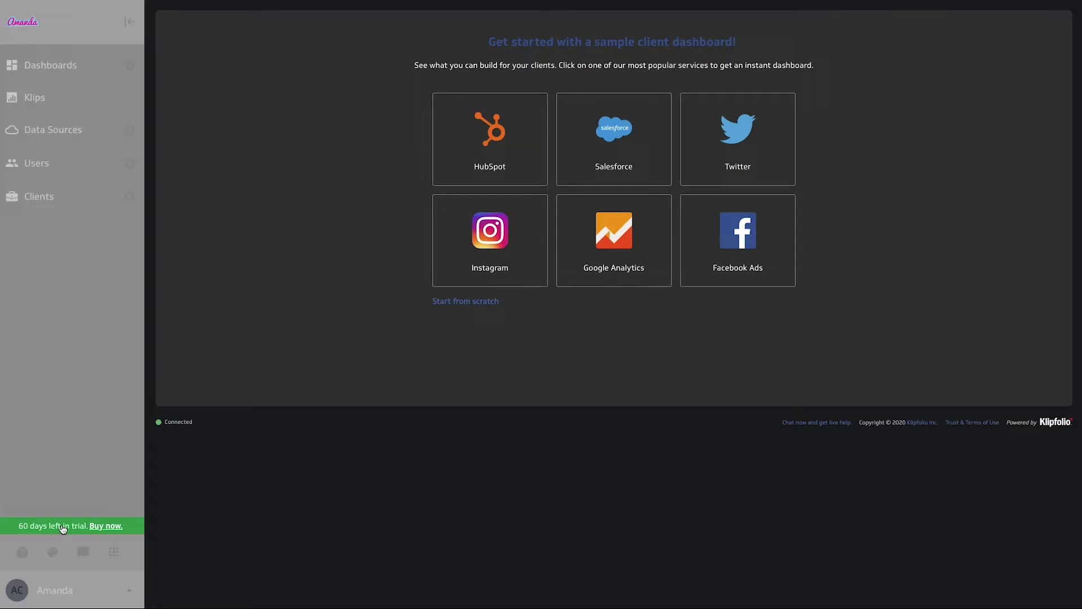
left_click(54, 552)
left_click(58, 495)
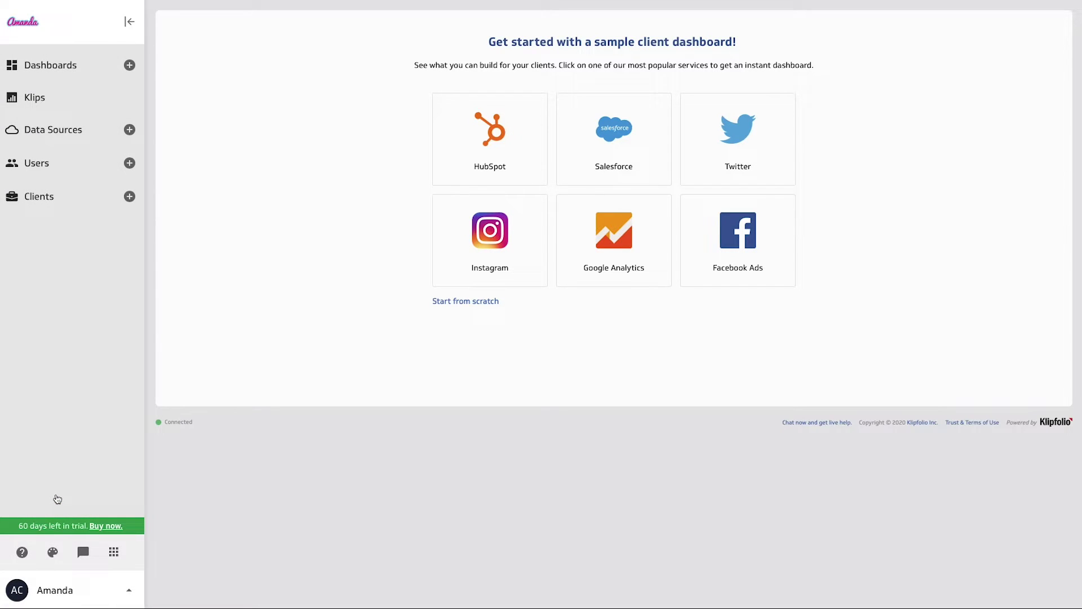
left_click(52, 552)
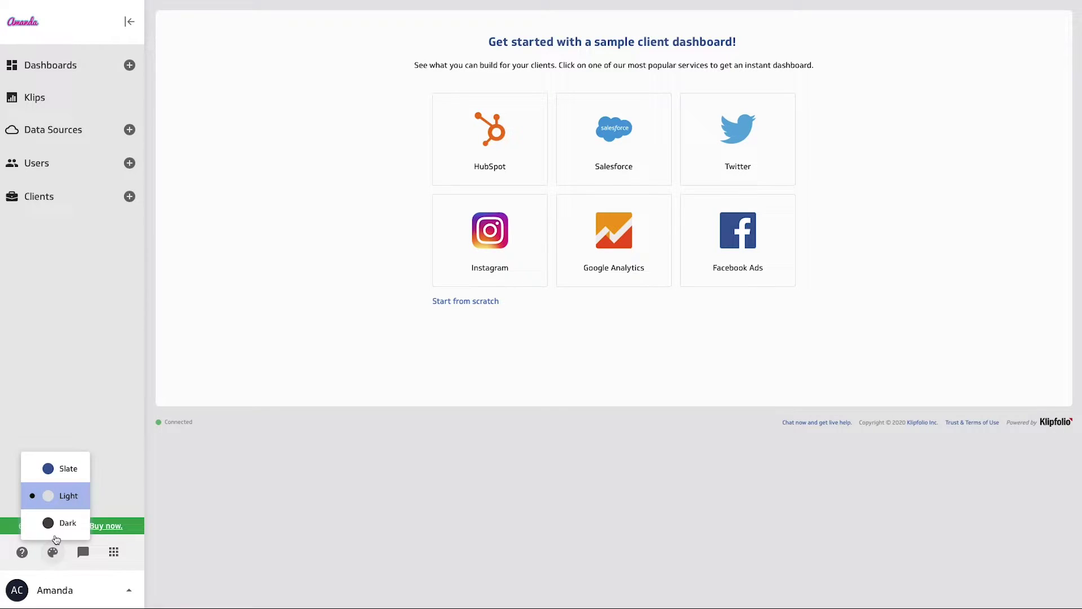
left_click(57, 523)
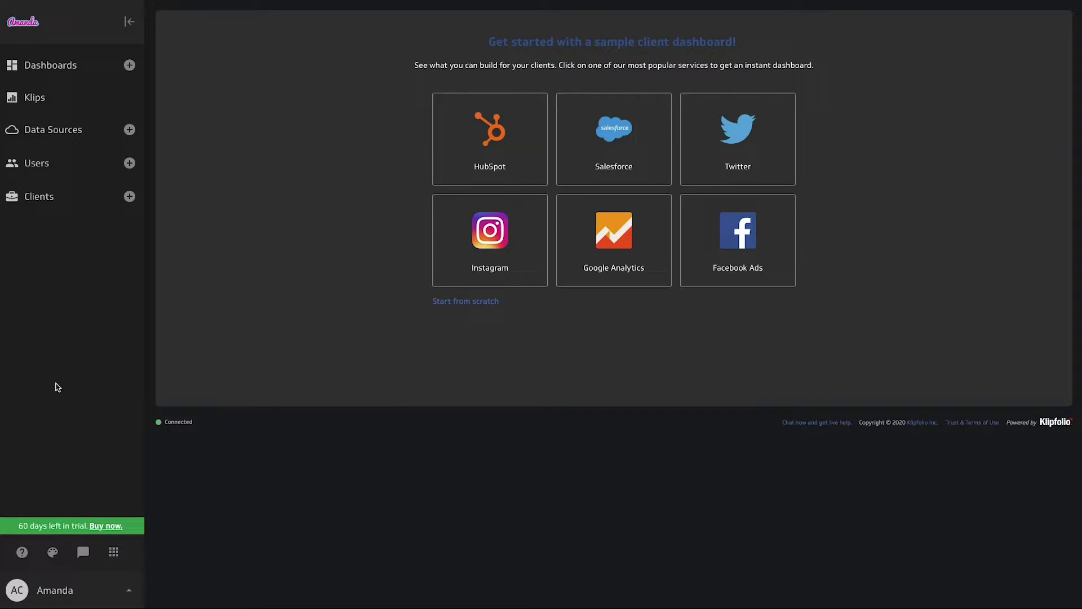
Step: Upload amanda_logo_inverse.png as the dashboard logo while in the Dark theme and apply it
mouse_move(63, 18)
left_click(105, 21)
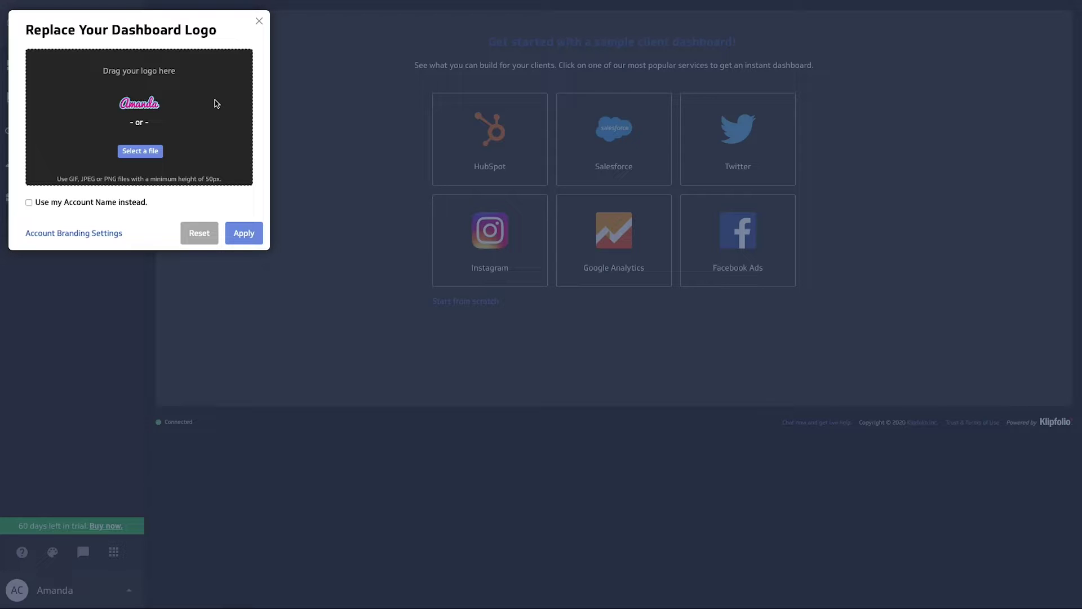
left_click(142, 156)
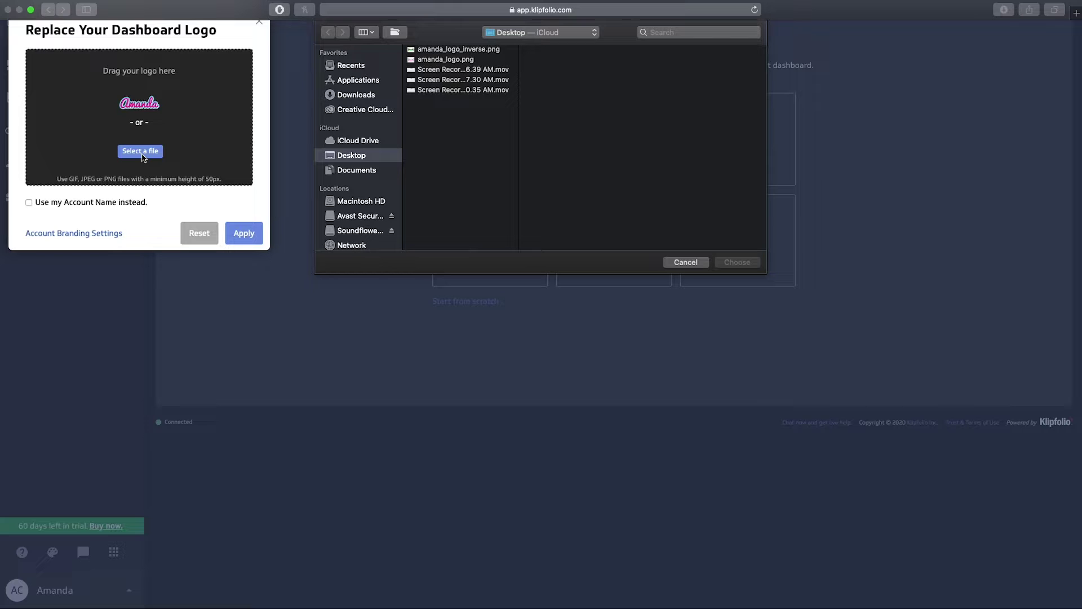
left_click(446, 50)
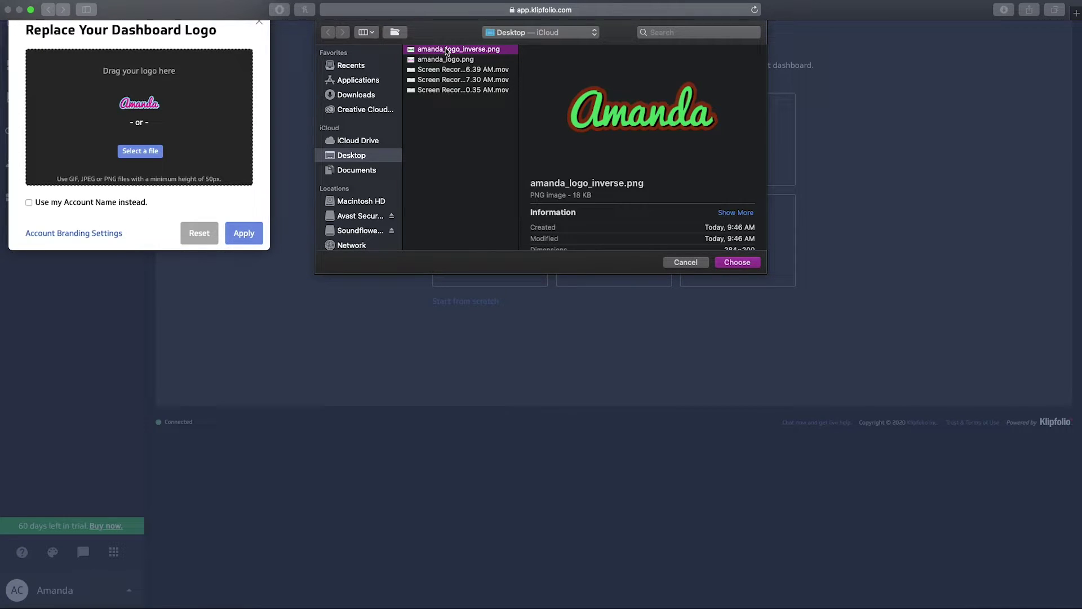
left_click(741, 264)
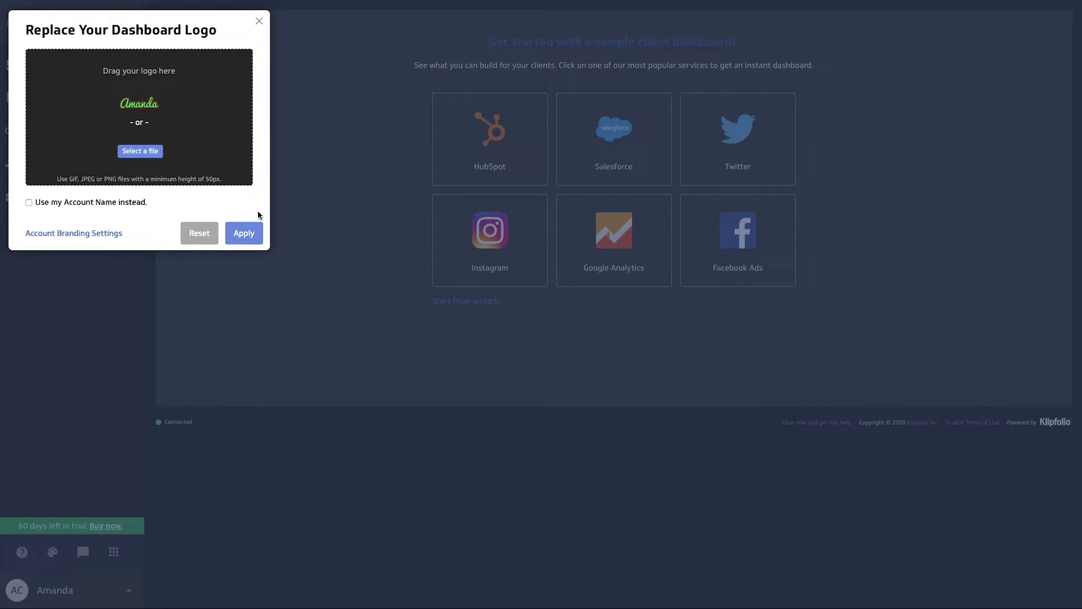
left_click(251, 232)
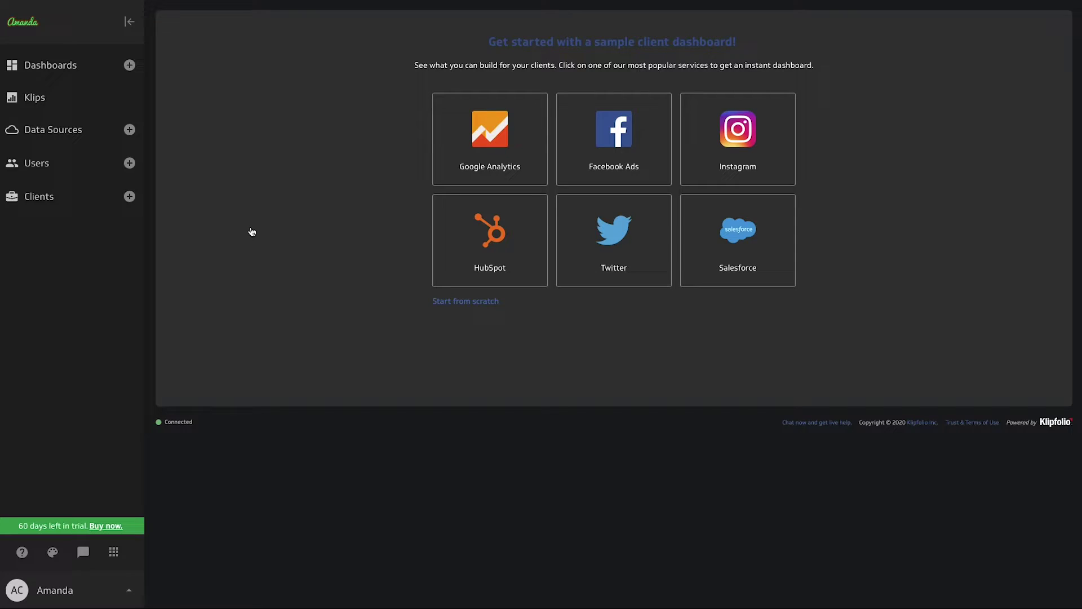
Step: Toggle the theme Light, Dark, then Light to confirm each theme keeps its own logo
left_click(53, 551)
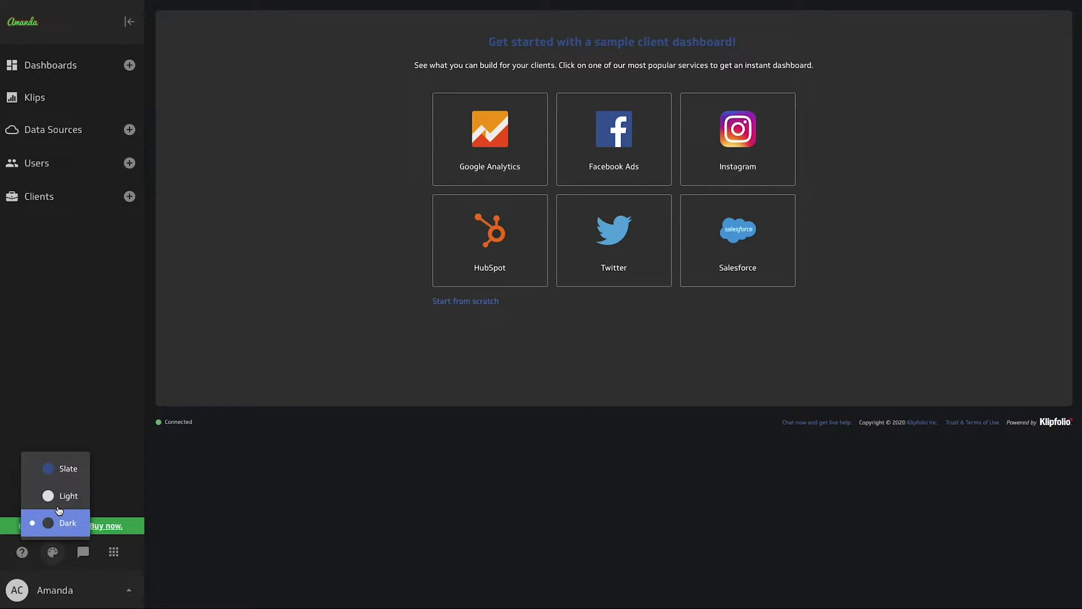
left_click(60, 496)
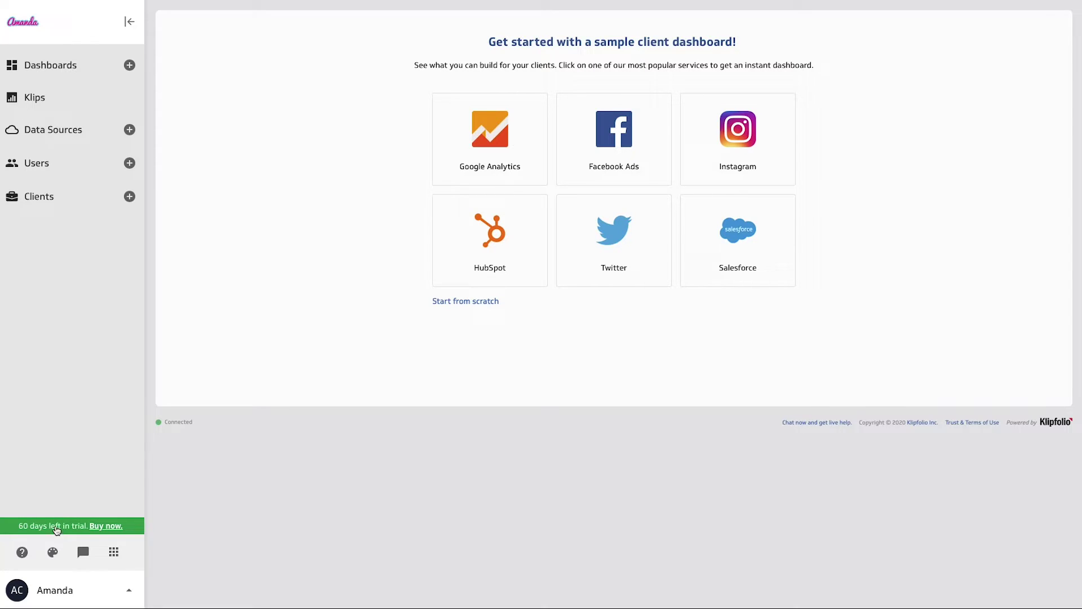
left_click(52, 552)
left_click(59, 523)
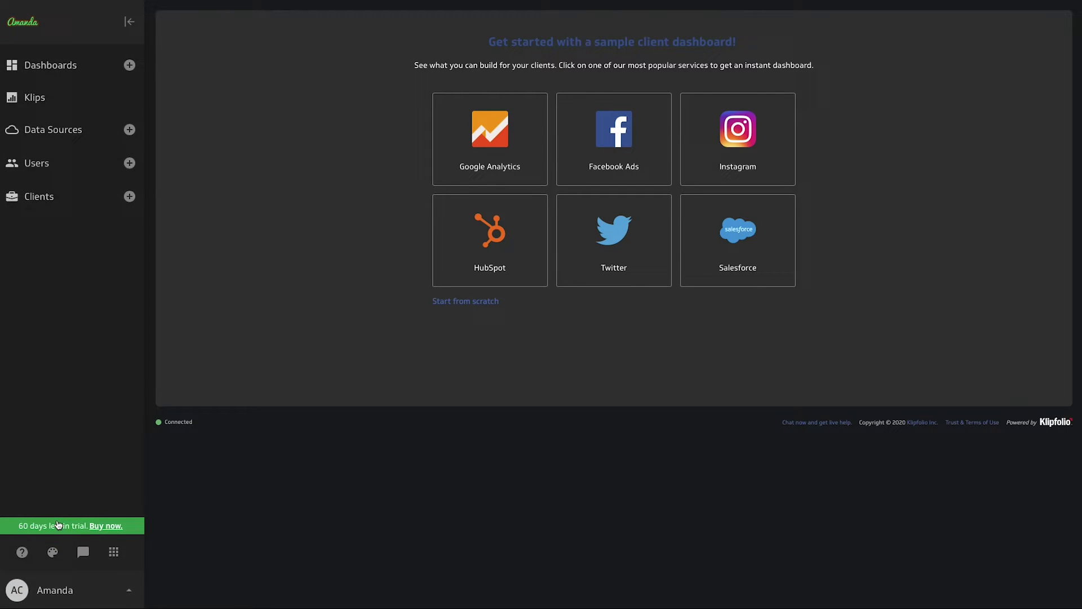
left_click(52, 552)
left_click(57, 494)
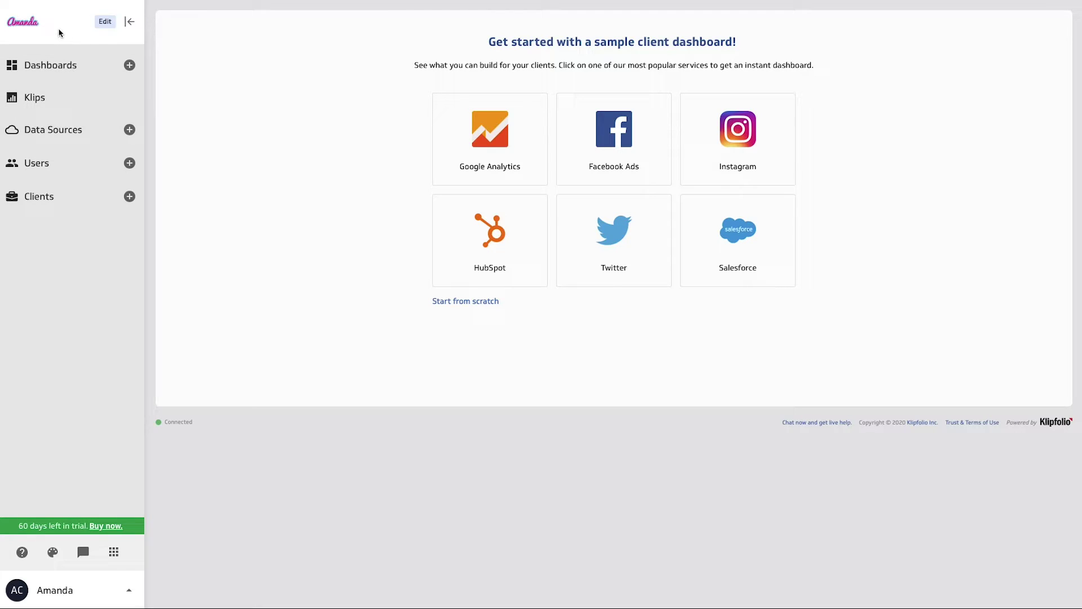
Step: Go from the Amanda account menu to the Account Settings Branding page
left_click(106, 23)
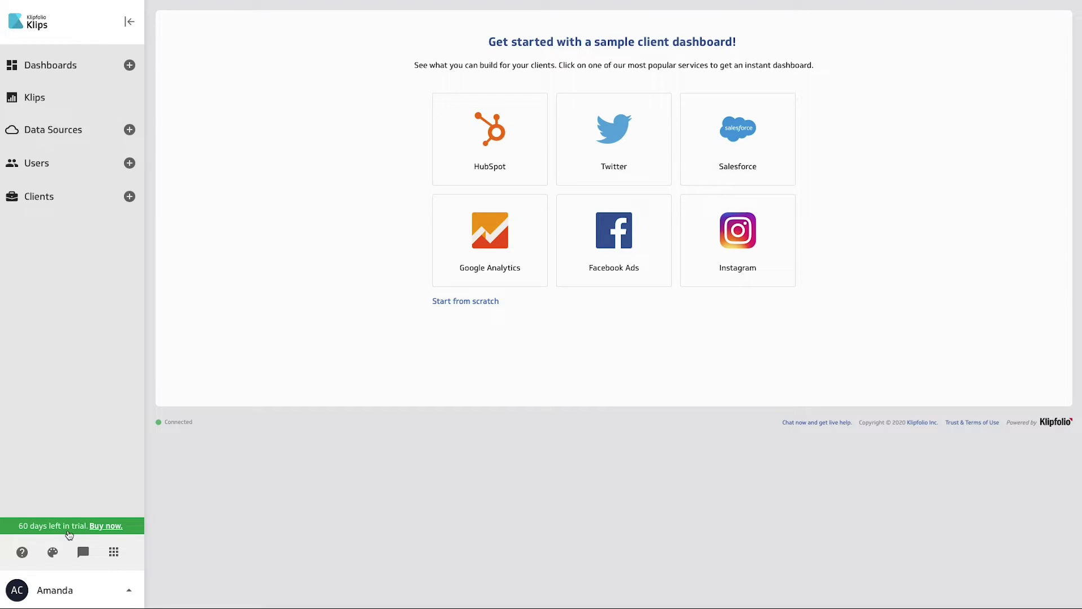
left_click(59, 589)
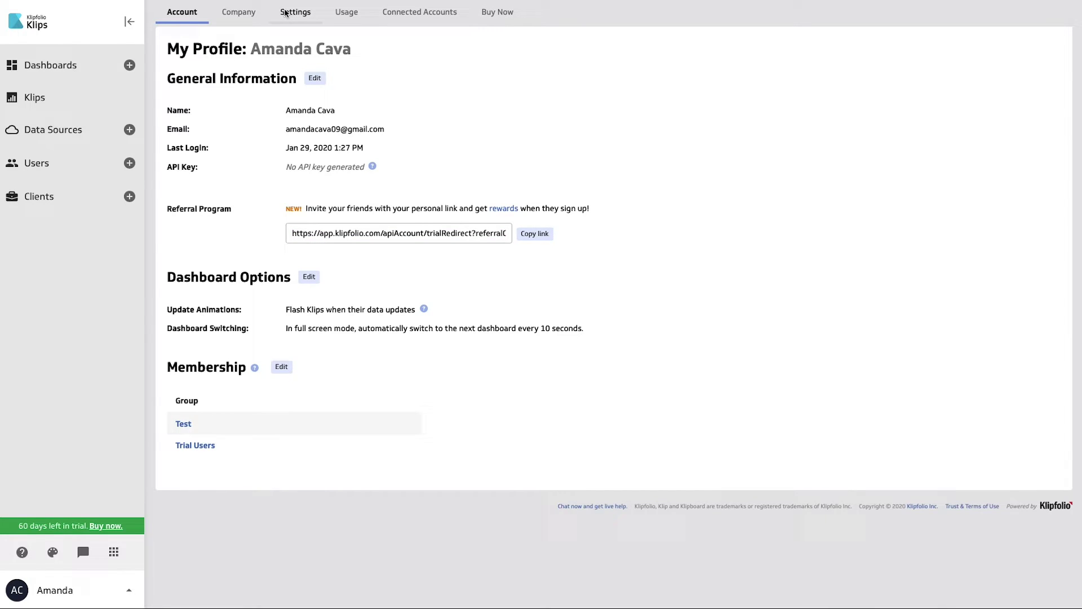
left_click(285, 13)
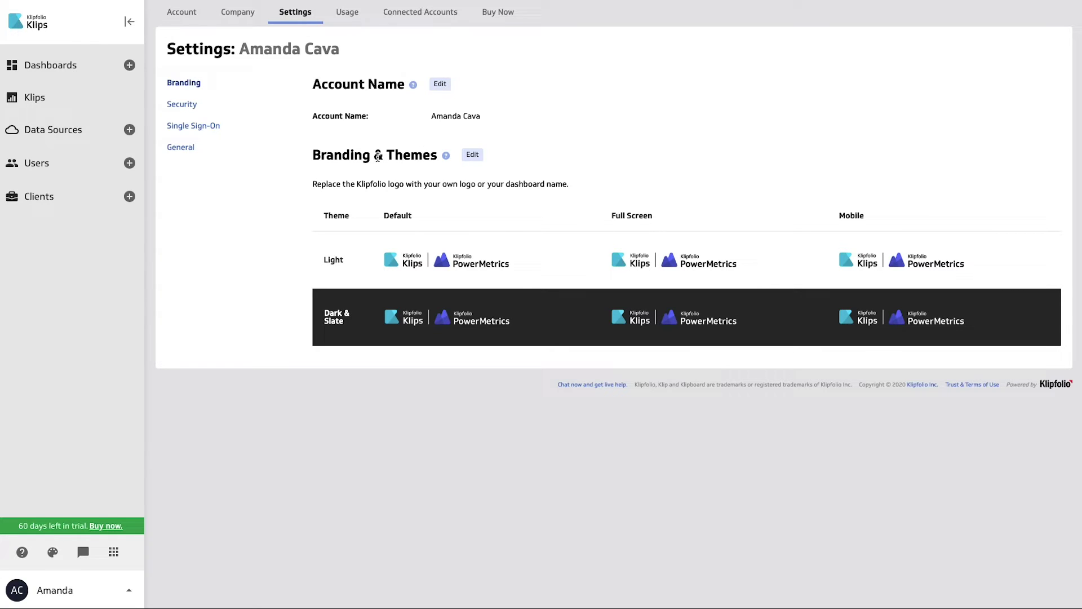
Step: Edit Branding & Themes and set the Light Default, Full Screen and Mobile logos to Uploaded image file
left_click(473, 155)
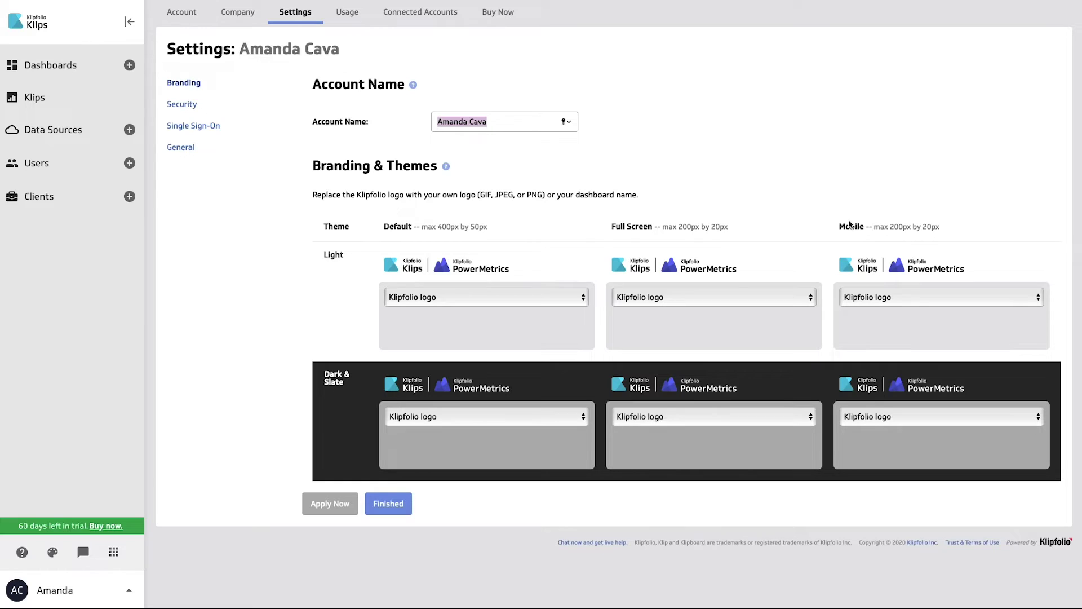
left_click(508, 298)
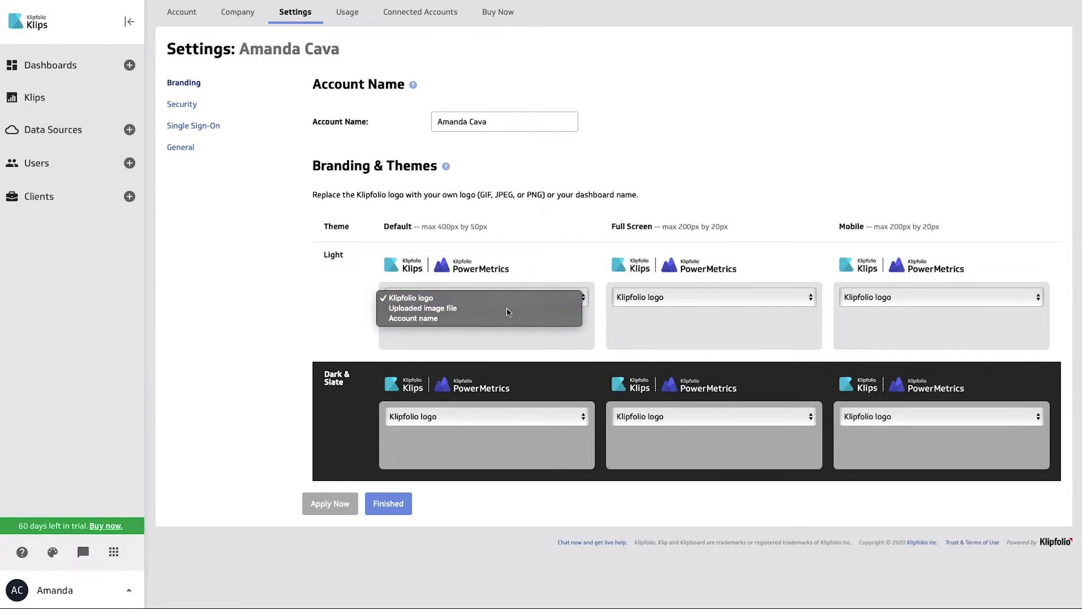
left_click(507, 308)
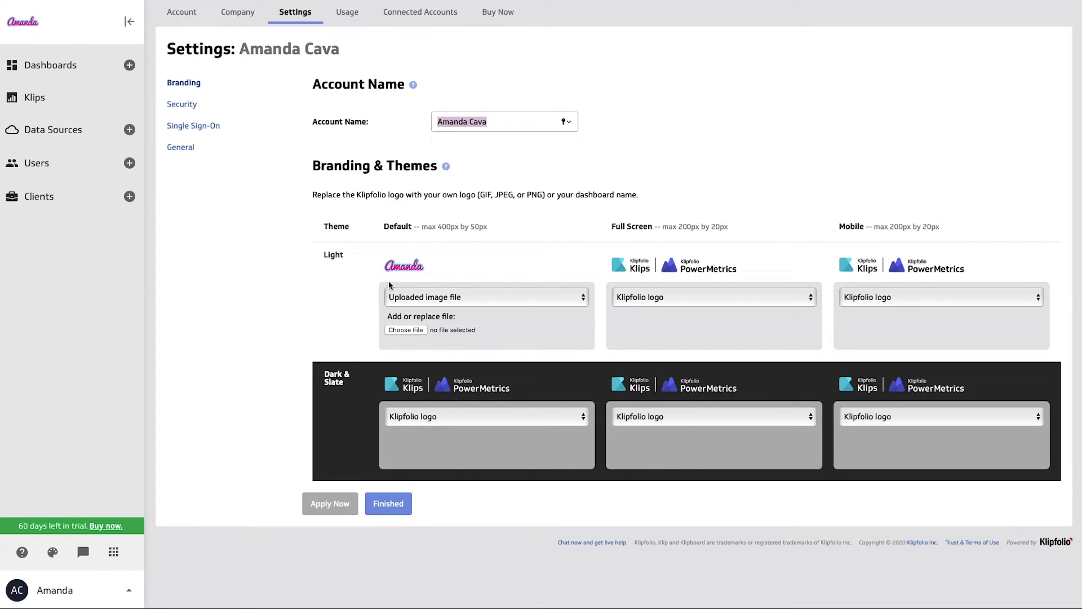
left_click(673, 293)
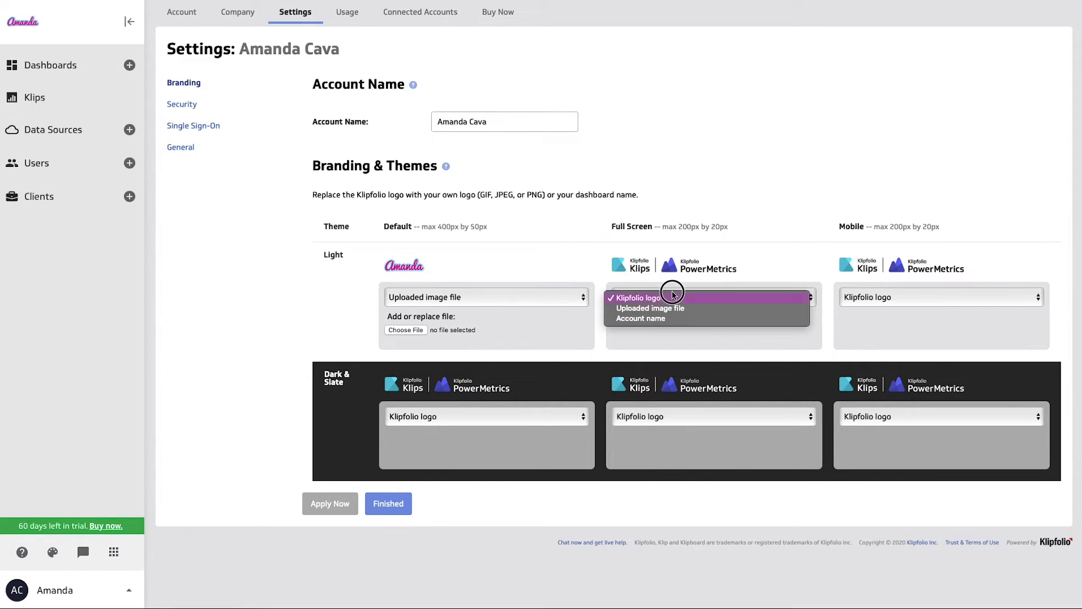
key("Escape")
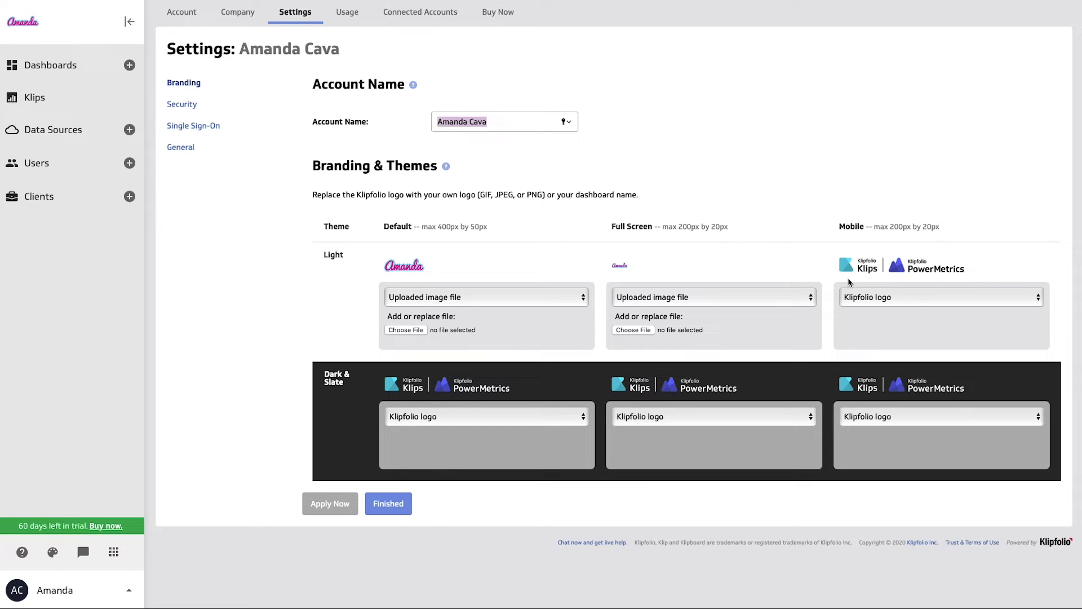
left_click(862, 294)
left_click(867, 308)
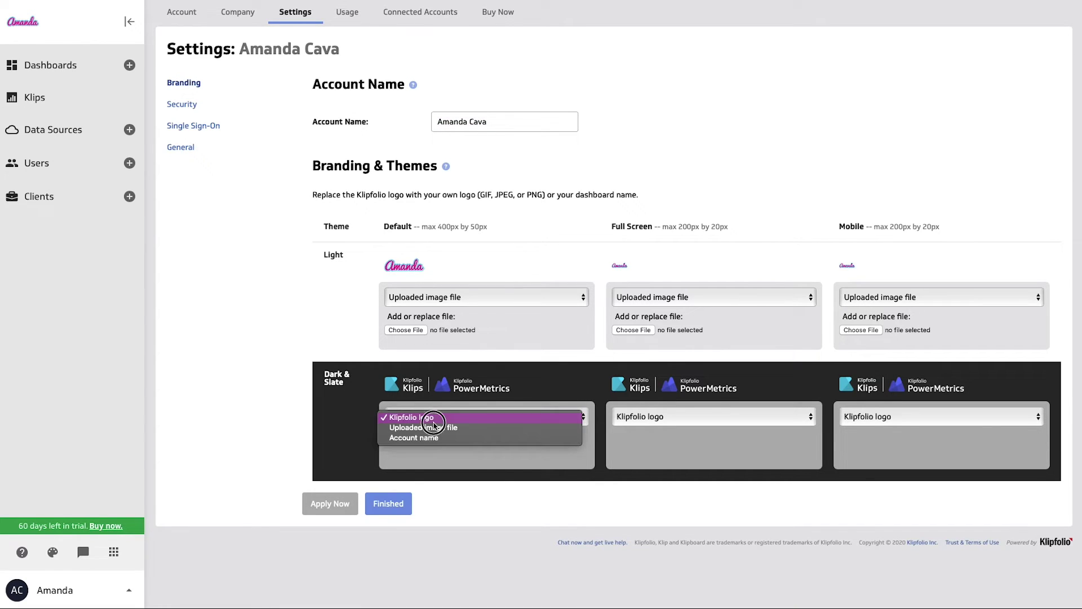
Step: Set the Dark & Slate Default, Full Screen and Mobile logos to Uploaded image file and Apply Now
left_click(435, 427)
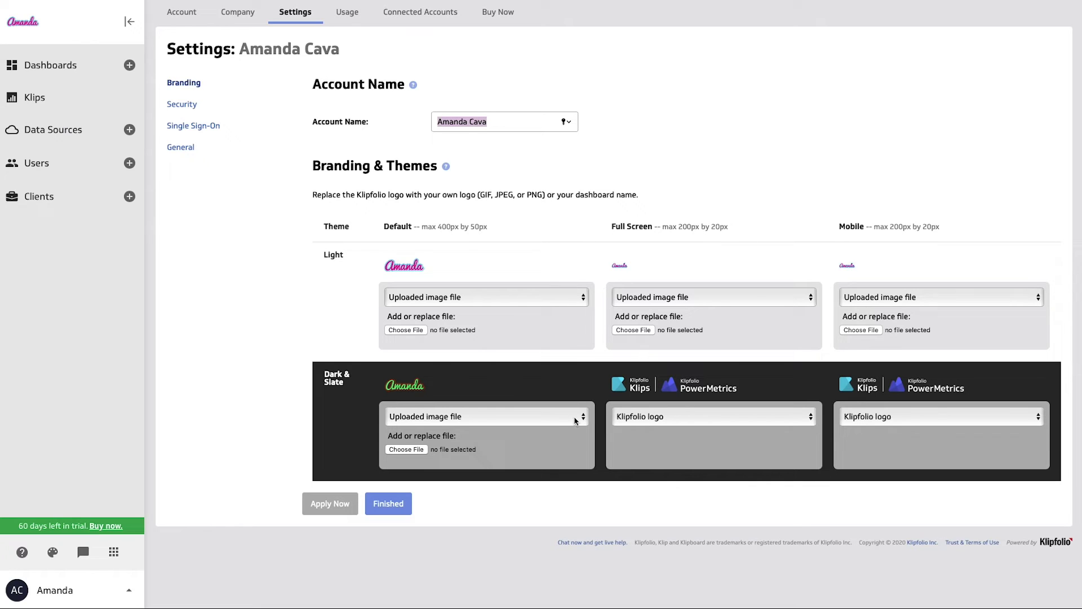
left_click(642, 417)
left_click(646, 417)
left_click(644, 416)
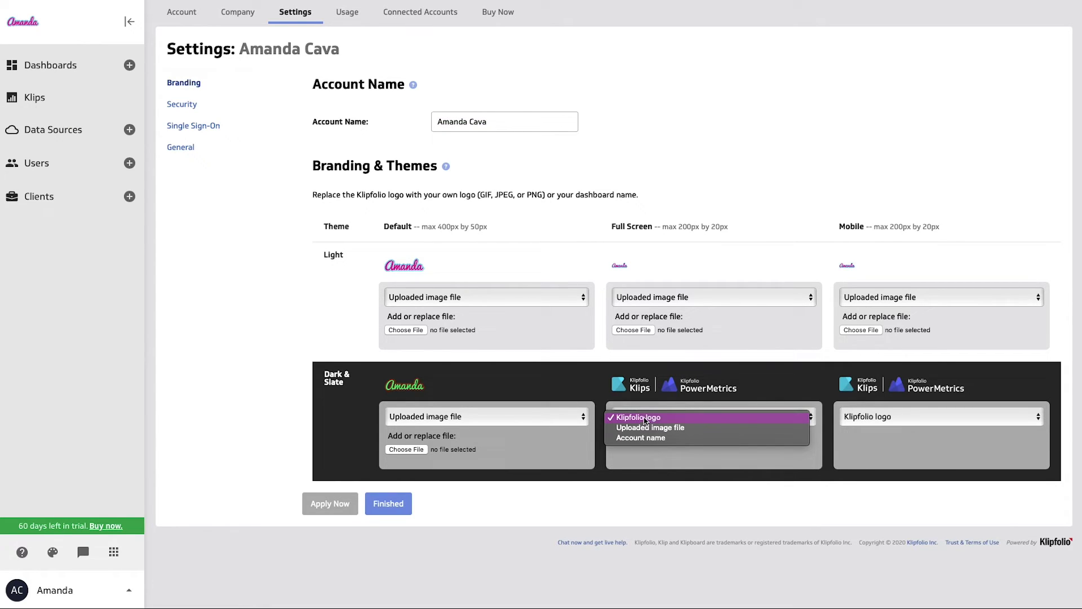
key("Escape")
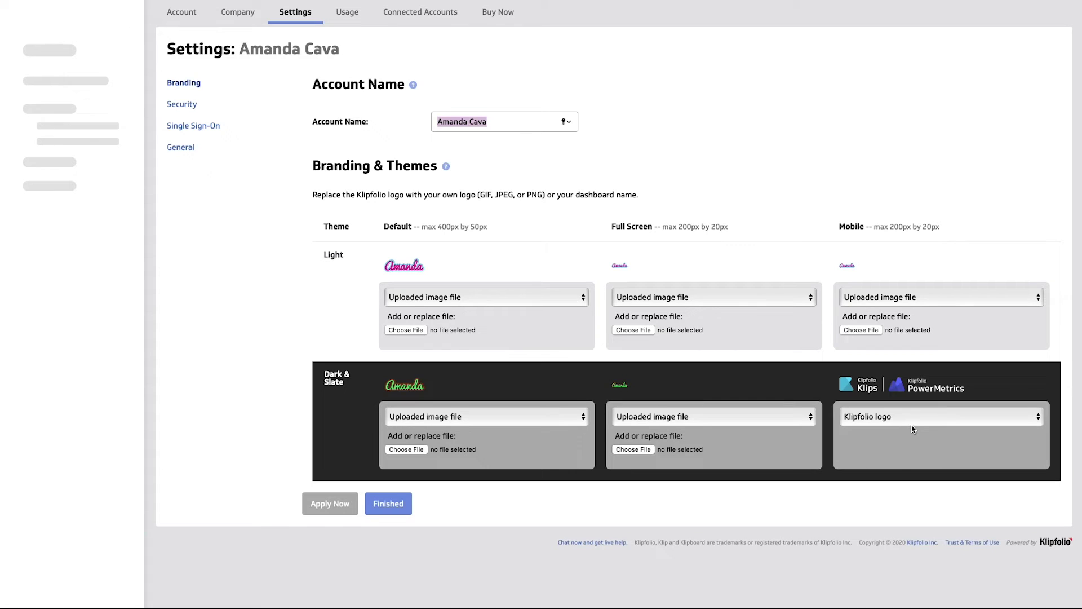
left_click(909, 423)
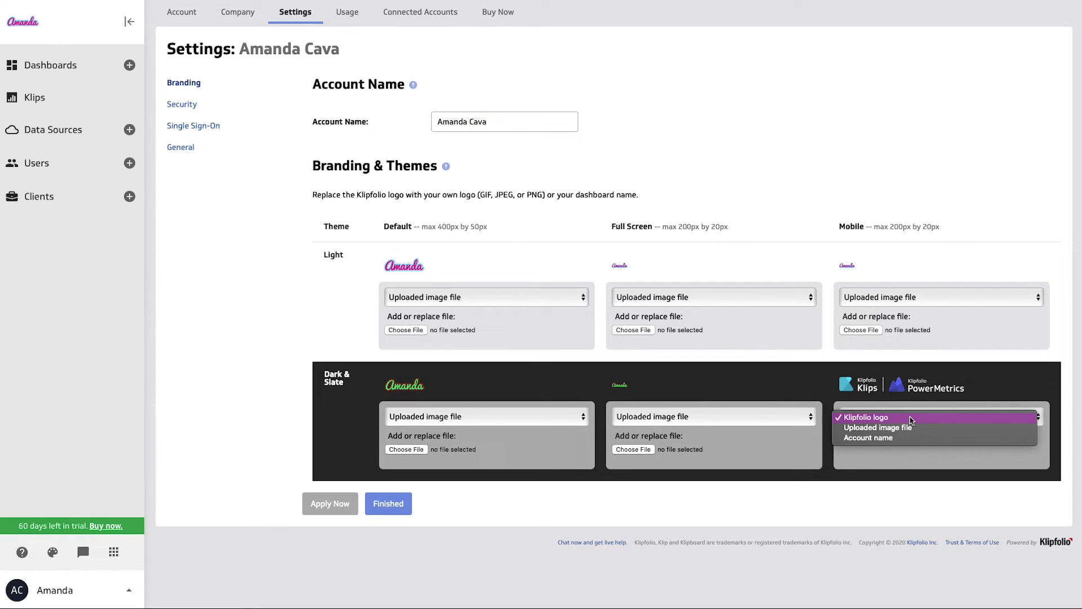
left_click(913, 427)
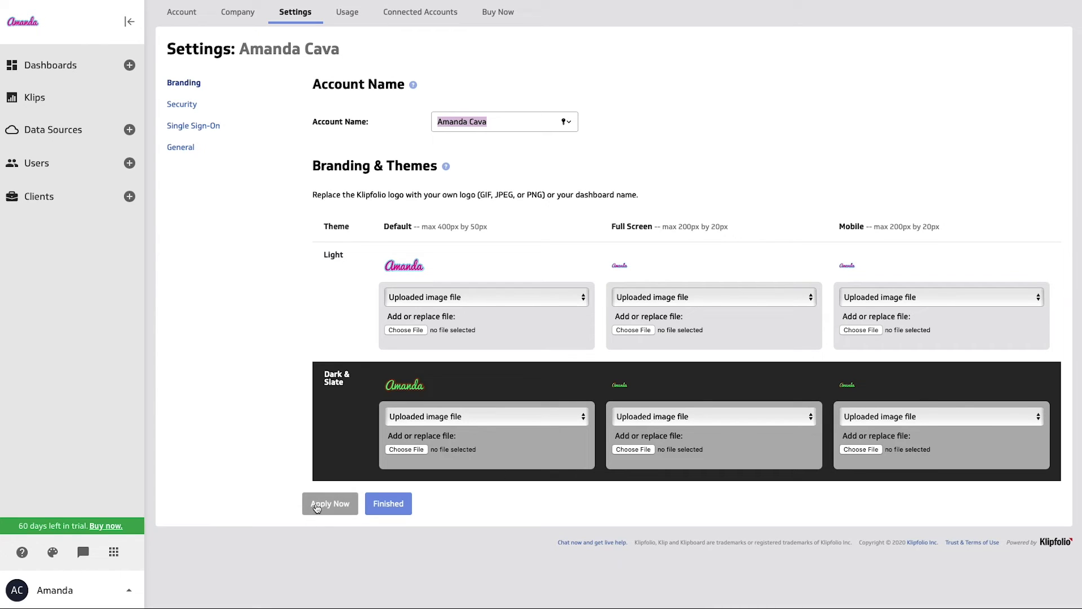
left_click(329, 508)
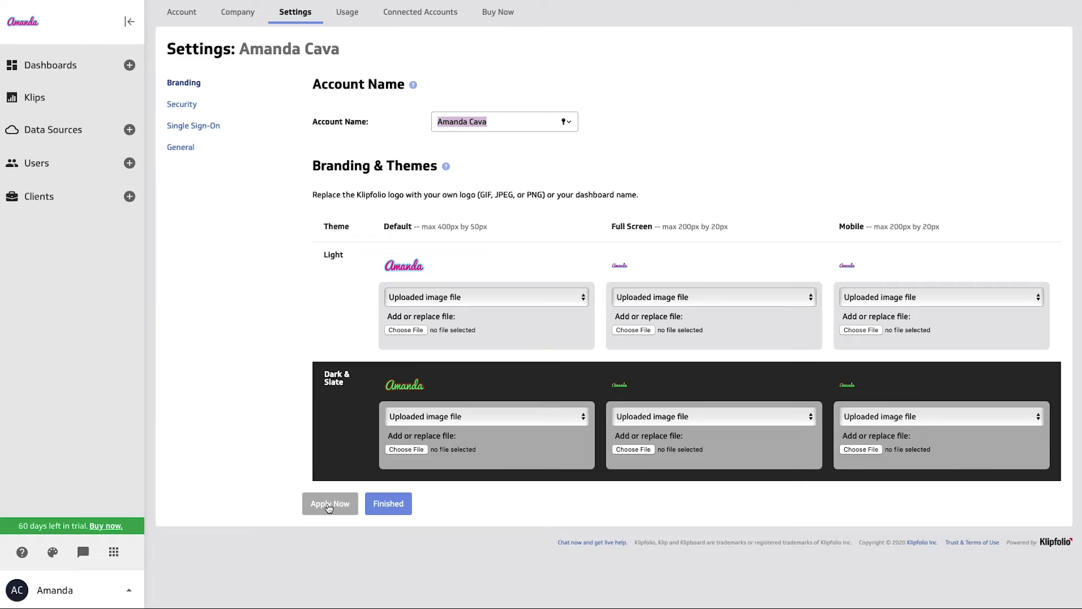
Step: Finish the branding edit, preview the Dark theme's green logo, then return to Light
left_click(383, 507)
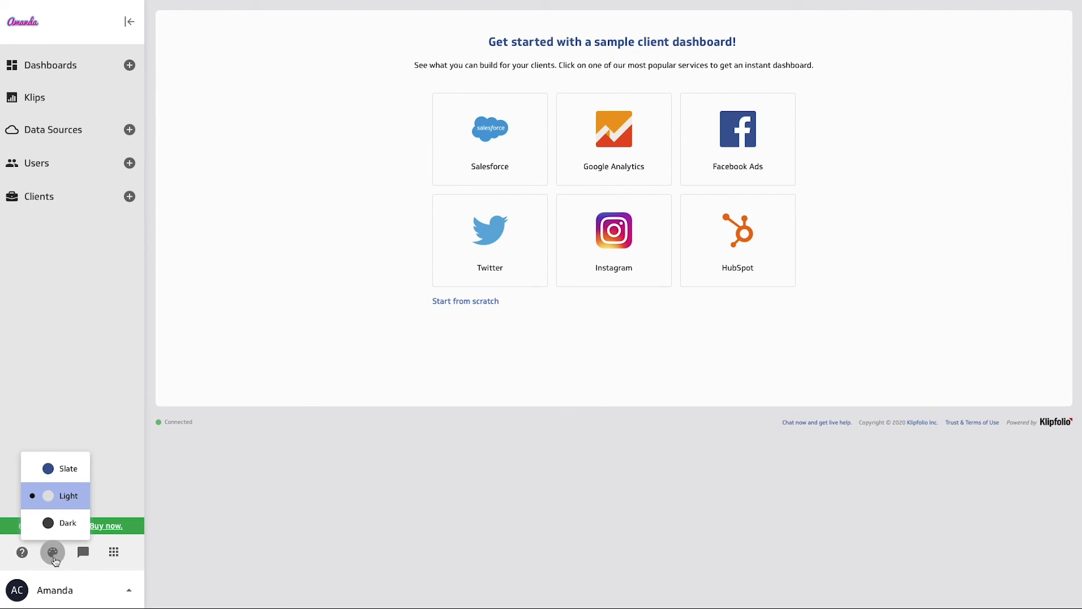
left_click(56, 524)
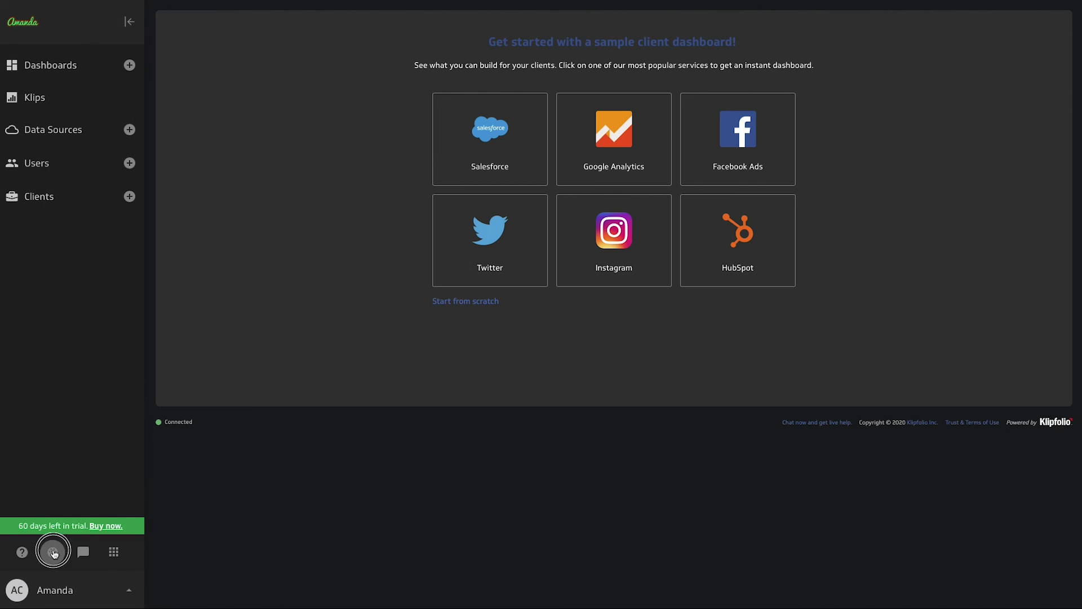
left_click(52, 551)
left_click(64, 495)
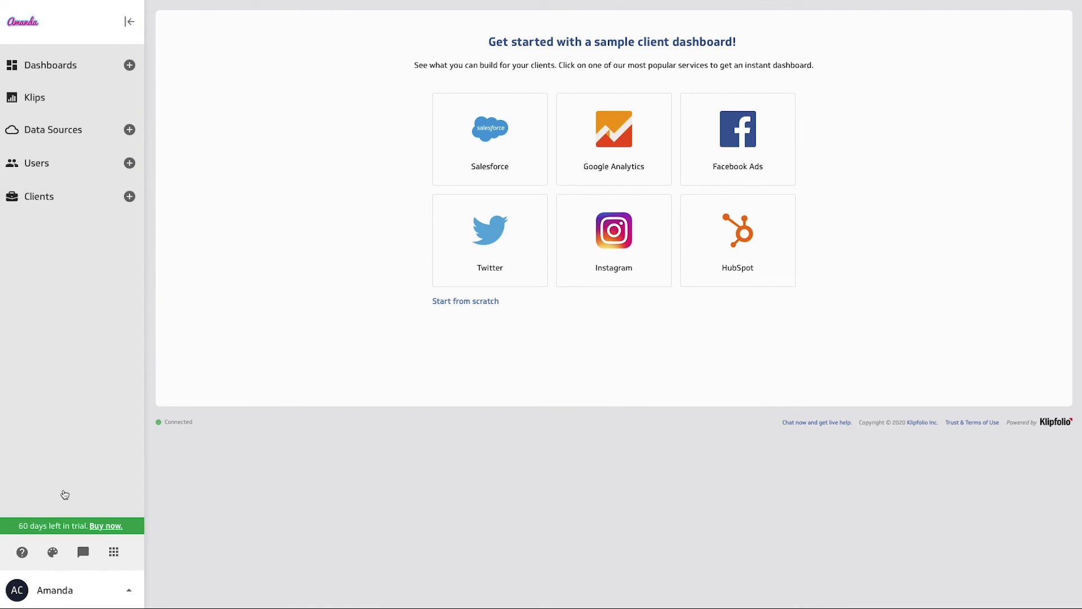